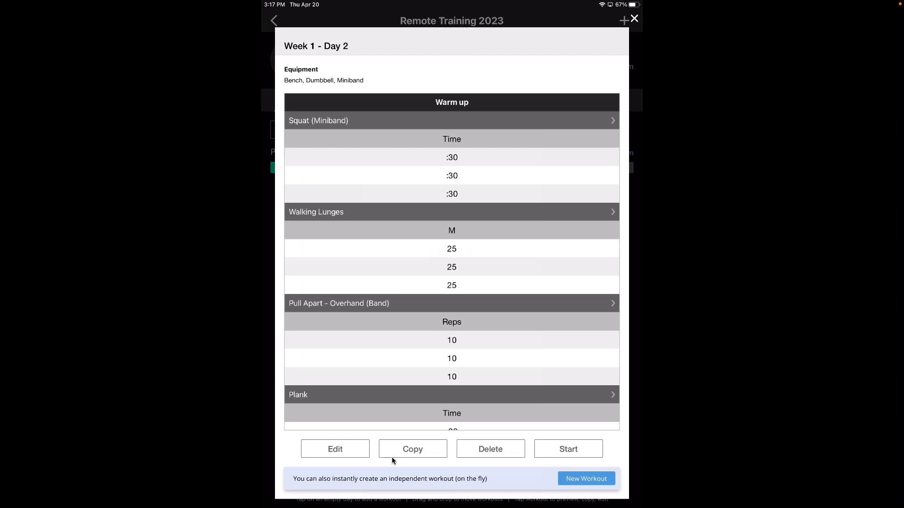
Preview the exercises in the Week 1 - Day 2 workout and start the workout for the athlete.
scroll(451, 270, down, 5)
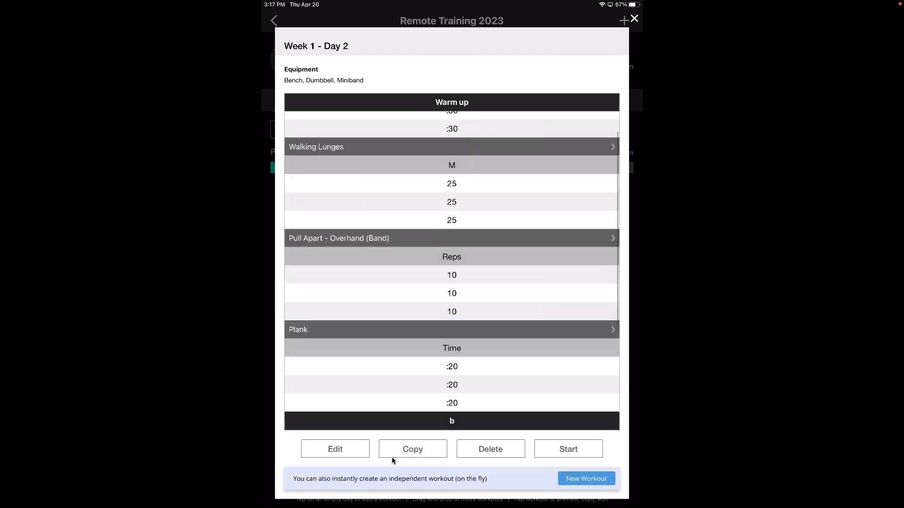
scroll(452, 270, up, 5)
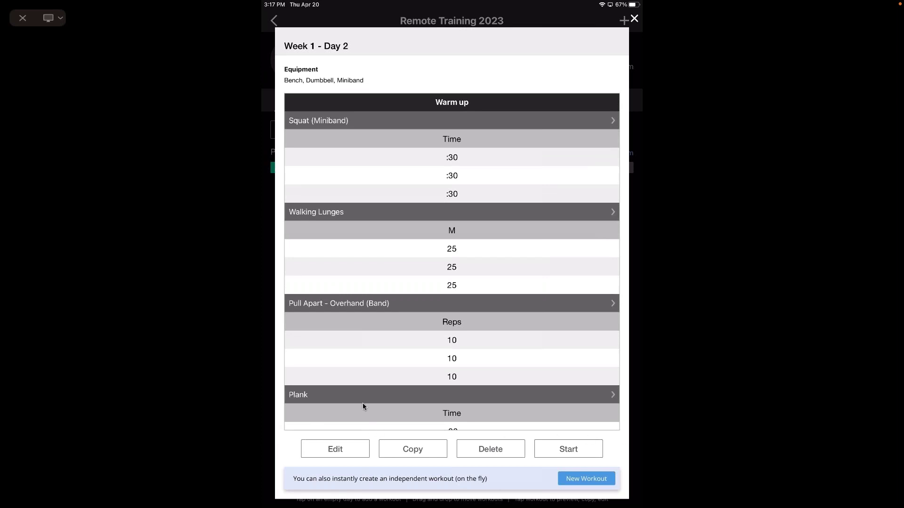
click(568, 449)
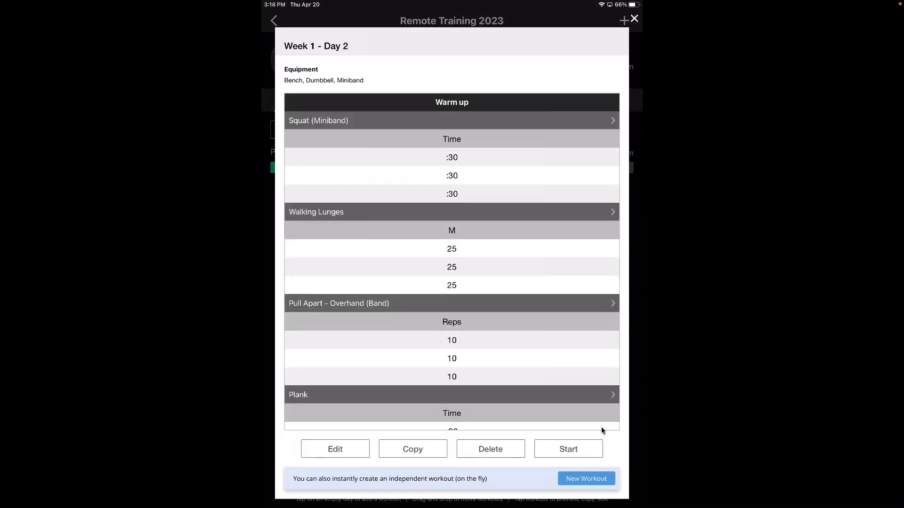
scroll(601, 427, down, 5)
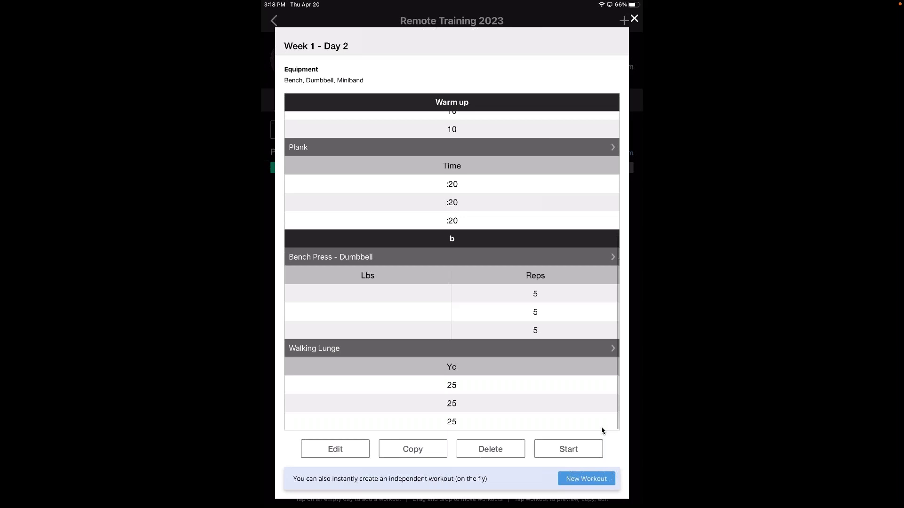
click(568, 449)
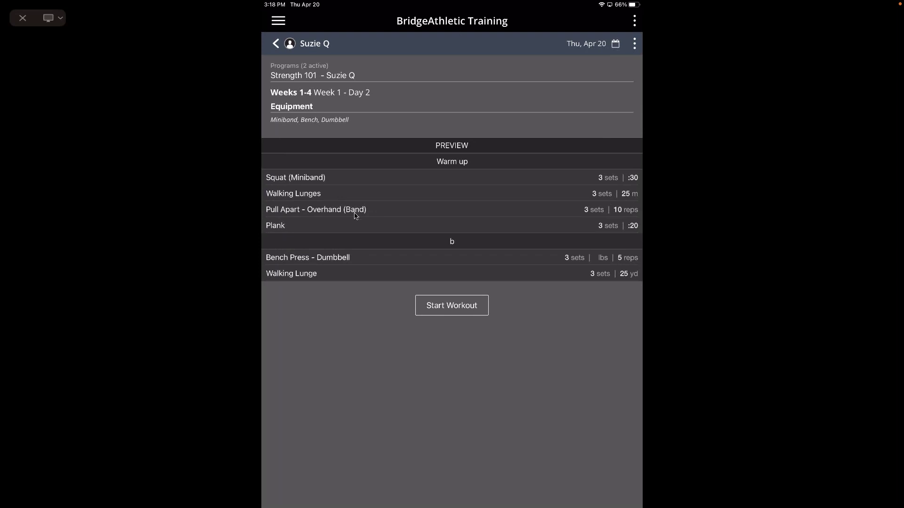
key(Return)
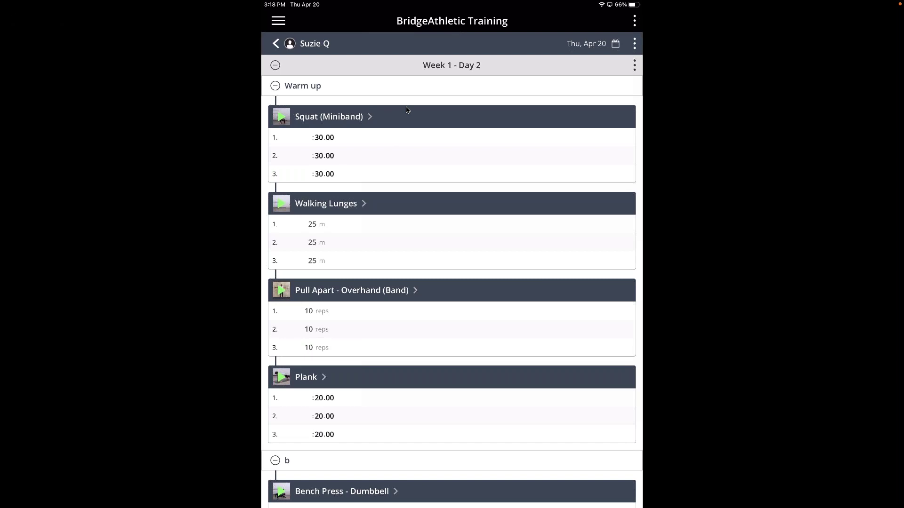
Review the exercises and prescribed sets in the Warm up and b blocks of the started workout.
scroll(407, 110, down, 5)
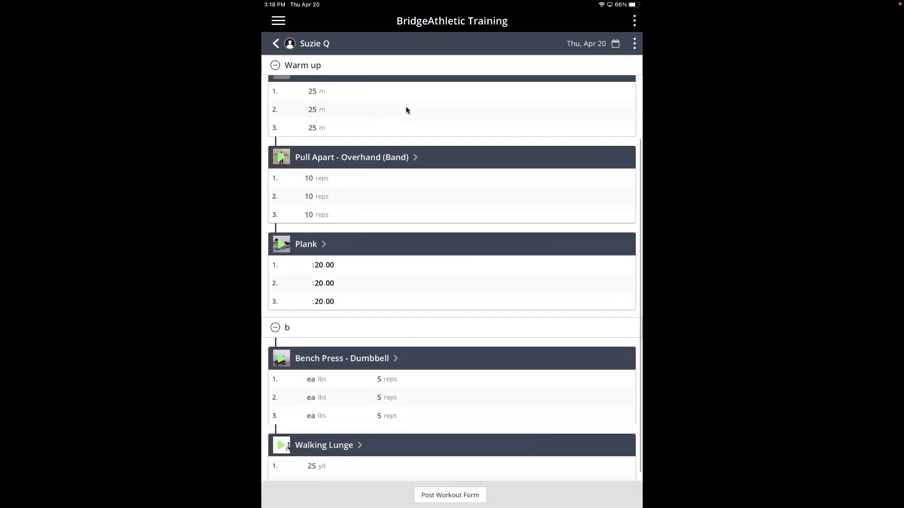
scroll(407, 109, up, 5)
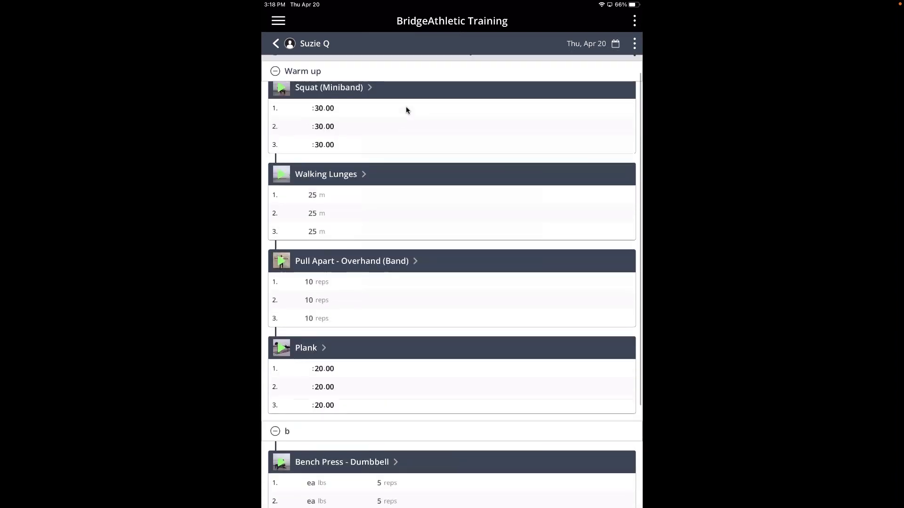
scroll(407, 110, down, 2)
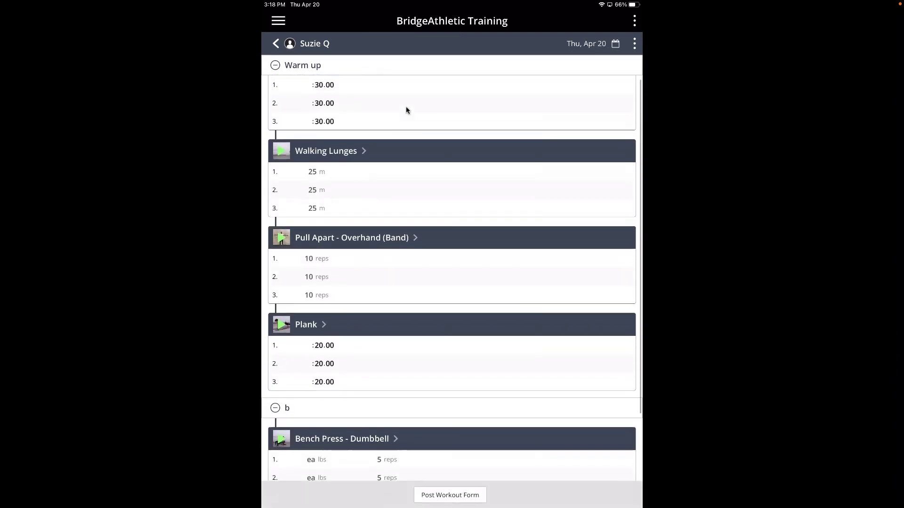
scroll(407, 109, down, 4)
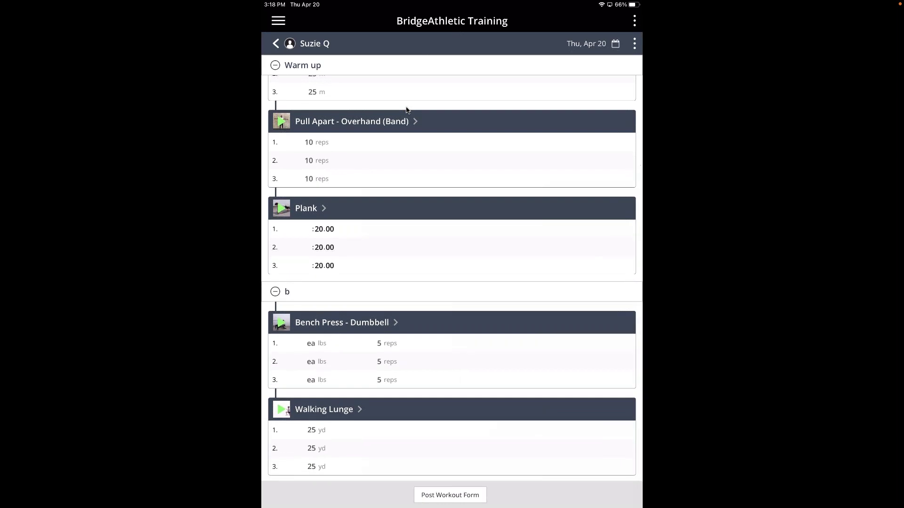
scroll(407, 110, up, 5)
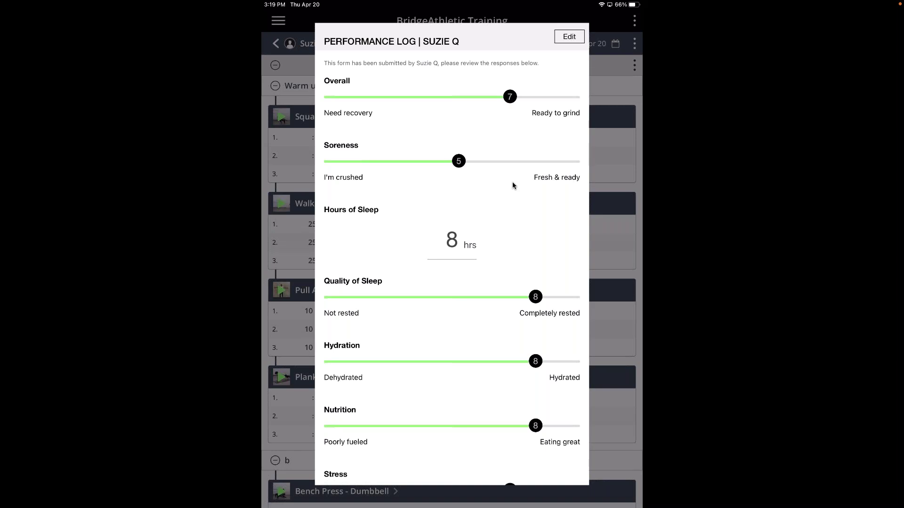
Open the athlete's submitted performance log, review its responses from Overall to Stress, and close it.
scroll(512, 183, down, 1)
scroll(512, 184, up, 2)
scroll(513, 185, down, 3)
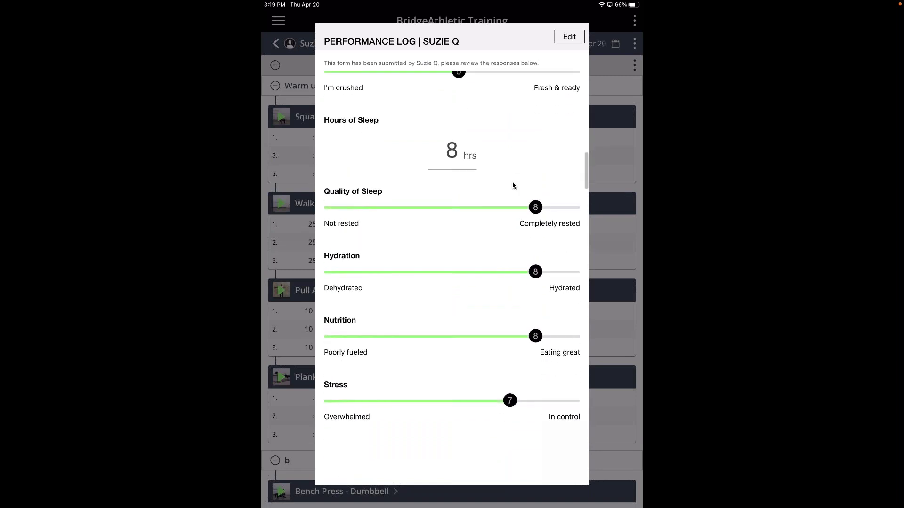
scroll(513, 184, up, 3)
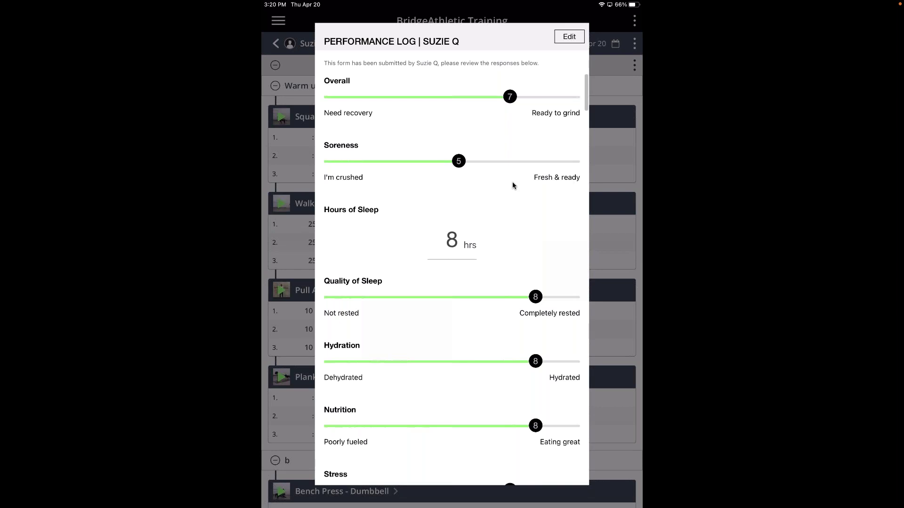
key(Escape)
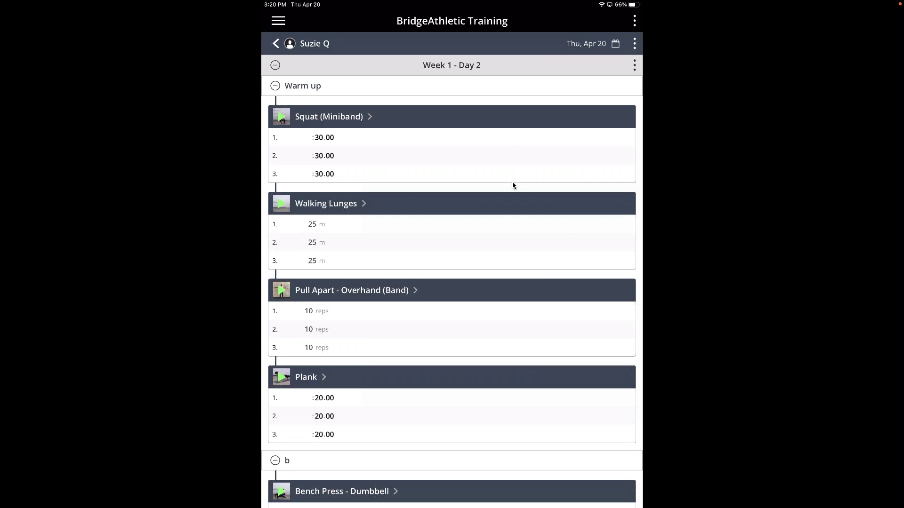
Set the weight of Bench Press - Dumbbell to 20 lbs each and apply it to all sets.
scroll(513, 185, down, 1)
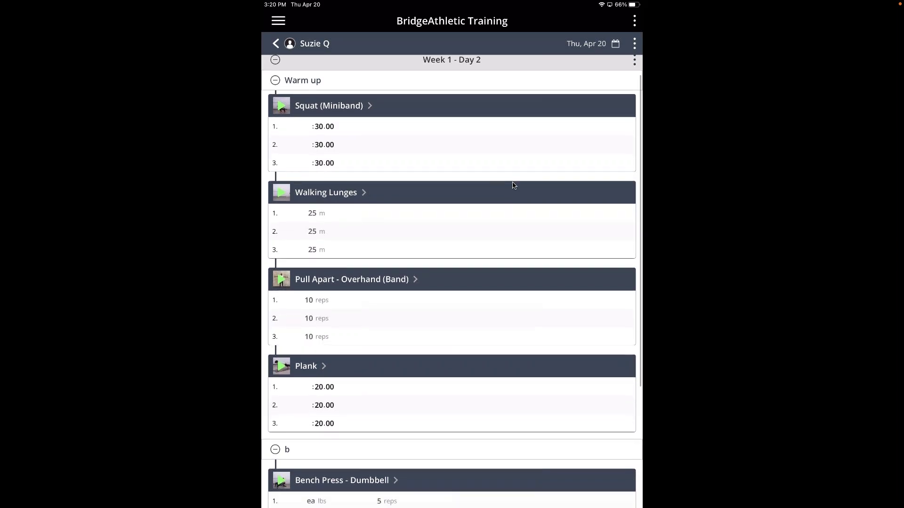
scroll(512, 185, down, 5)
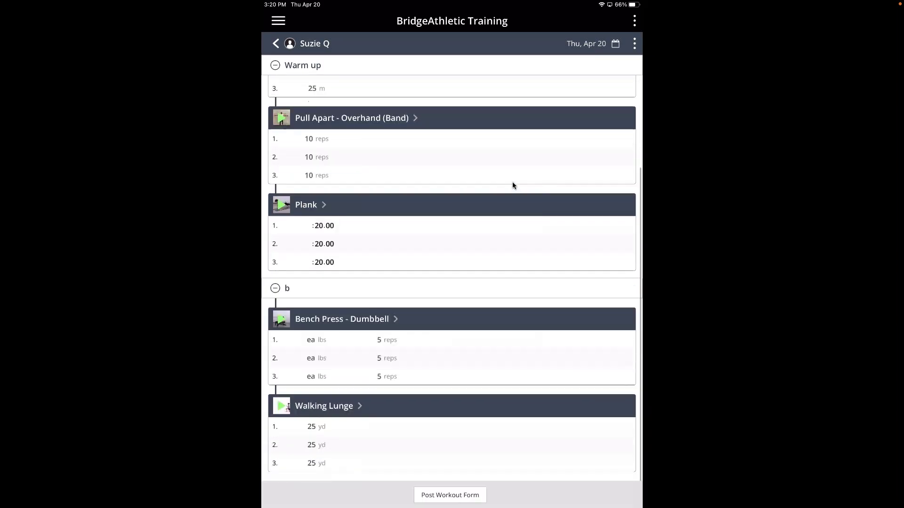
click(316, 331)
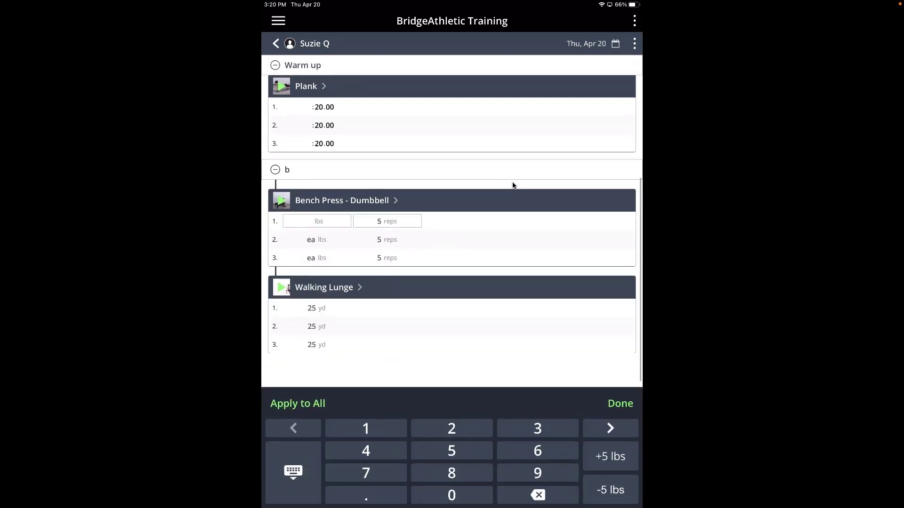
text(20)
click(297, 403)
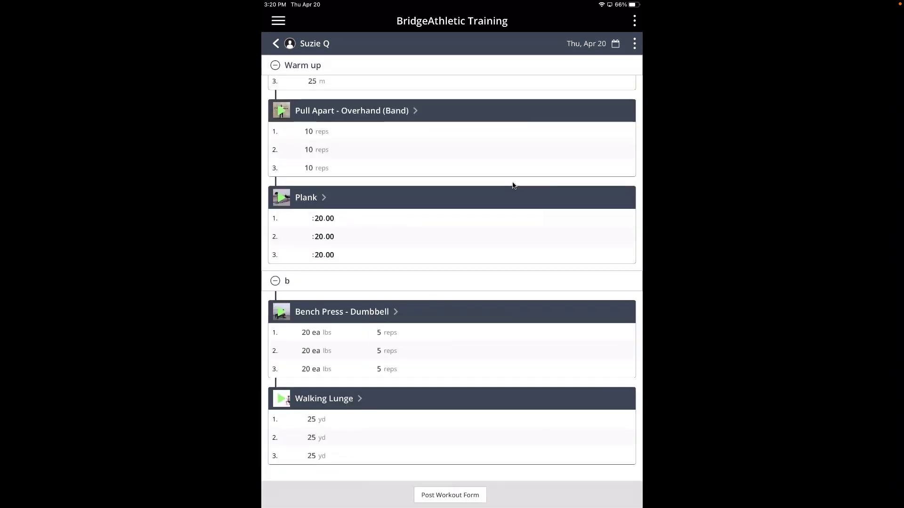
Set the Walking Lunge distance in block b to 50 yd and apply it to all sets.
click(312, 419)
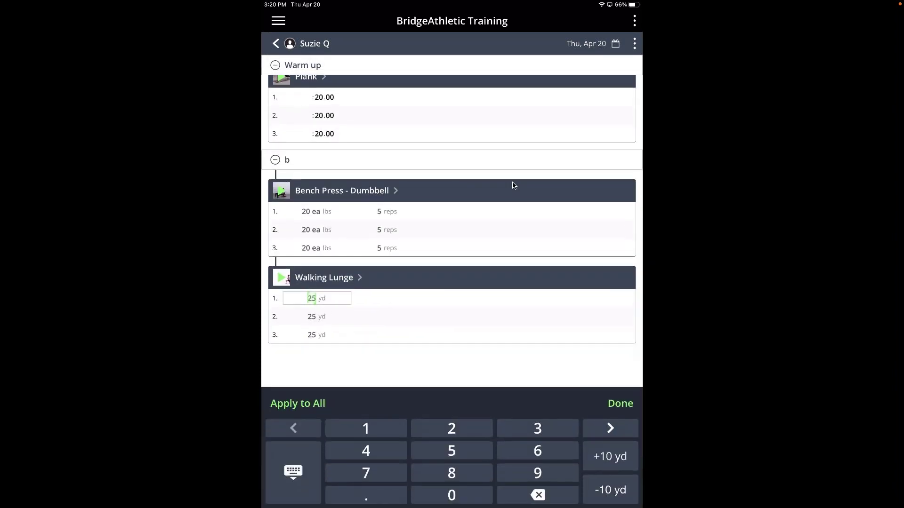
text(50)
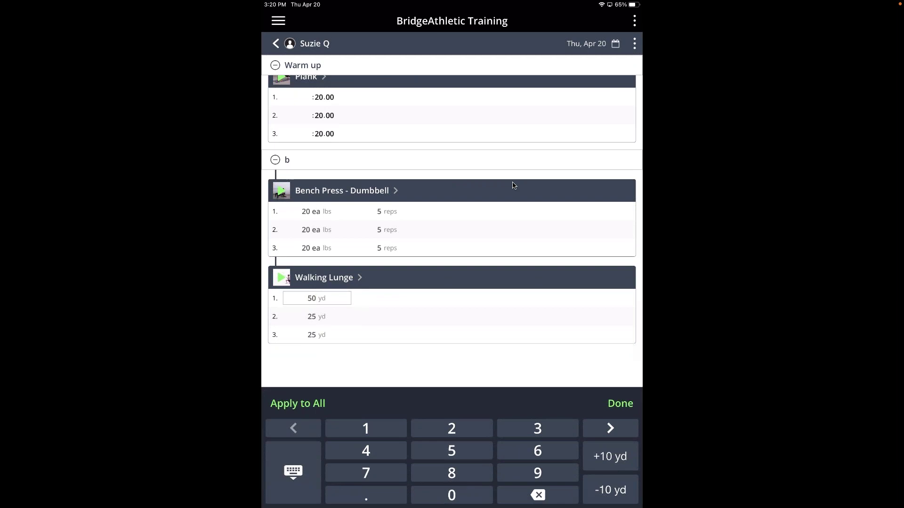
click(297, 403)
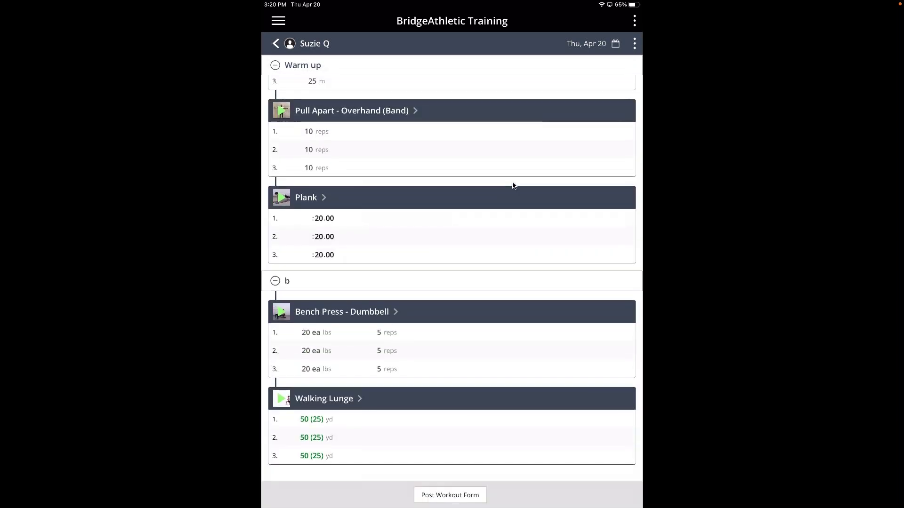
Open the post-workout form, set the workout duration to 20 minutes, and submit it to finish the workout.
scroll(512, 182, up, 2)
scroll(512, 183, down, 1)
scroll(512, 182, down, 1)
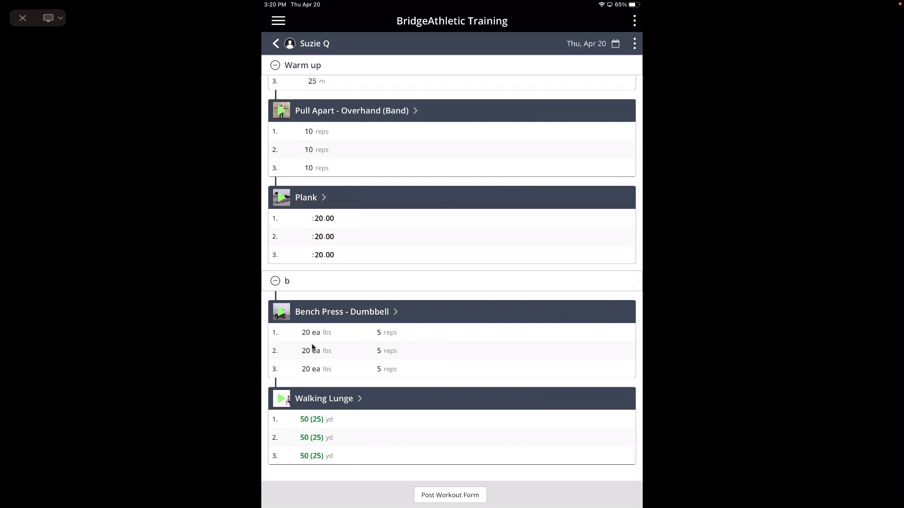
scroll(312, 337, up, 5)
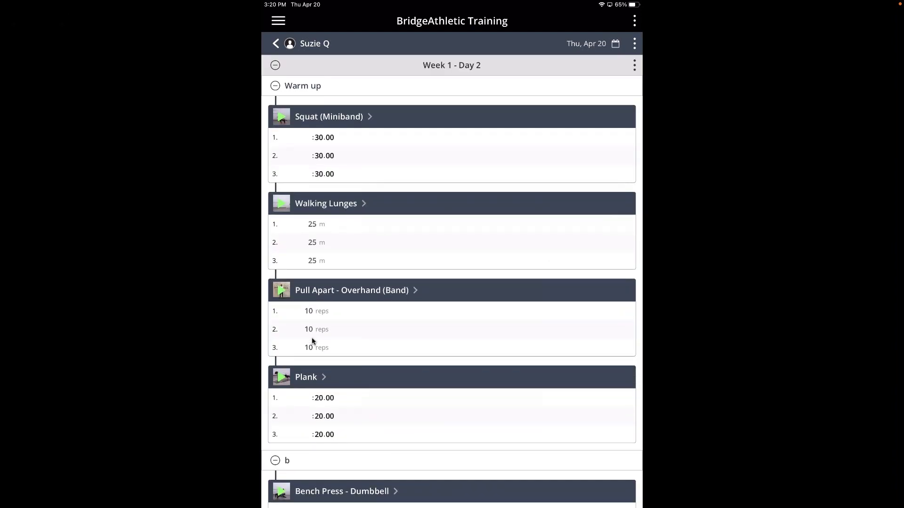
scroll(312, 341, down, 3)
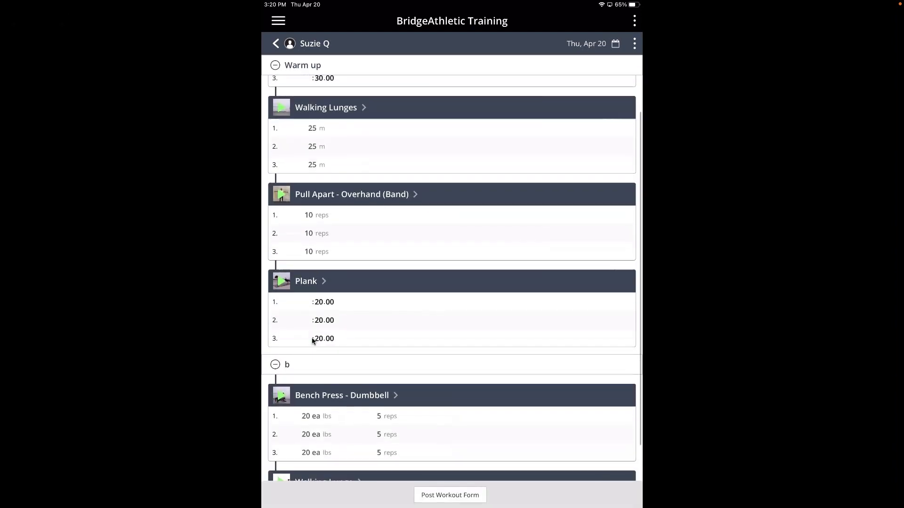
scroll(313, 341, down, 2)
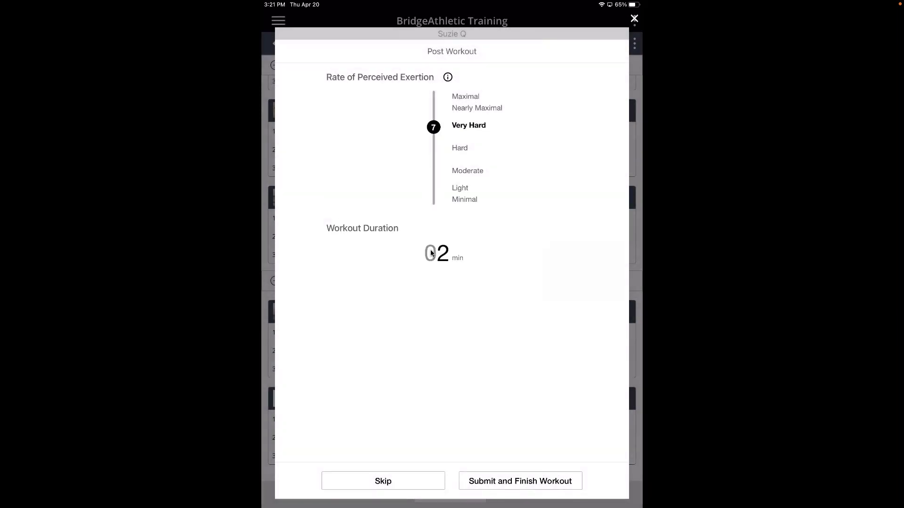
click(431, 253)
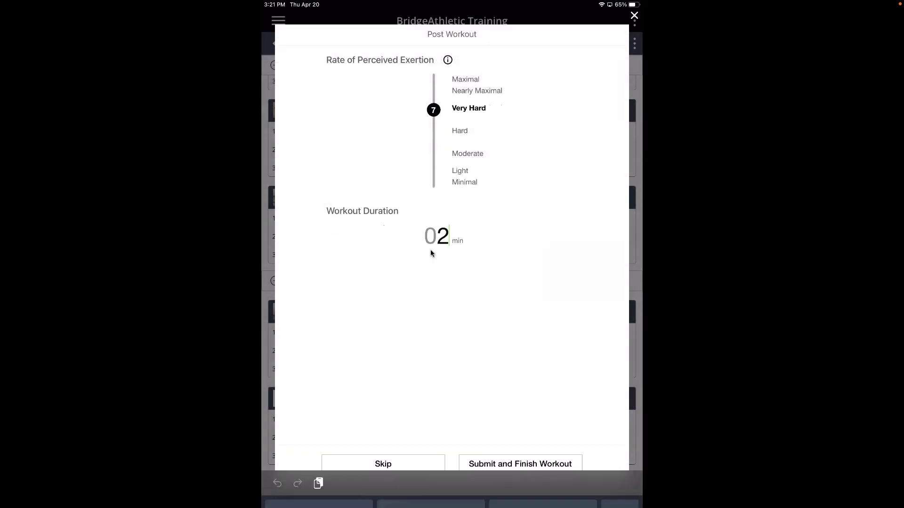
text(20)
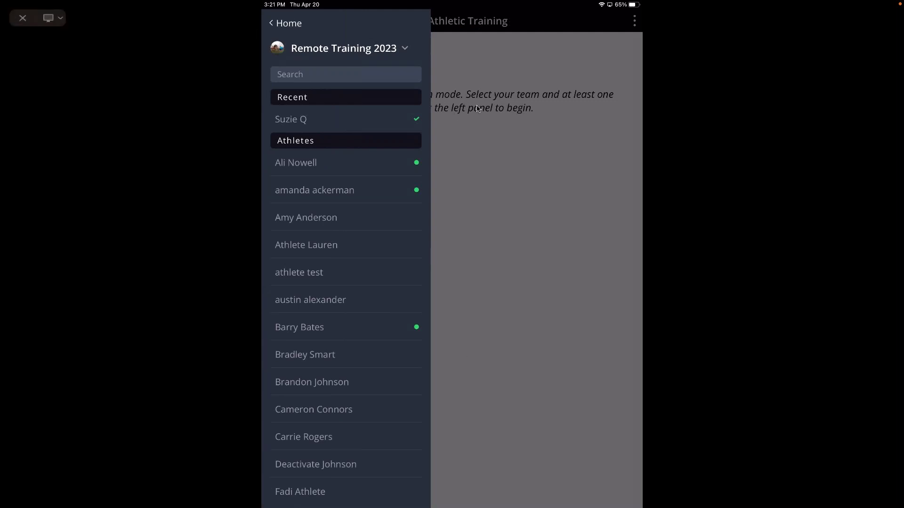
Switch between the two recent athletes with started workouts and view each one's workout list for Apr 20.
click(420, 156)
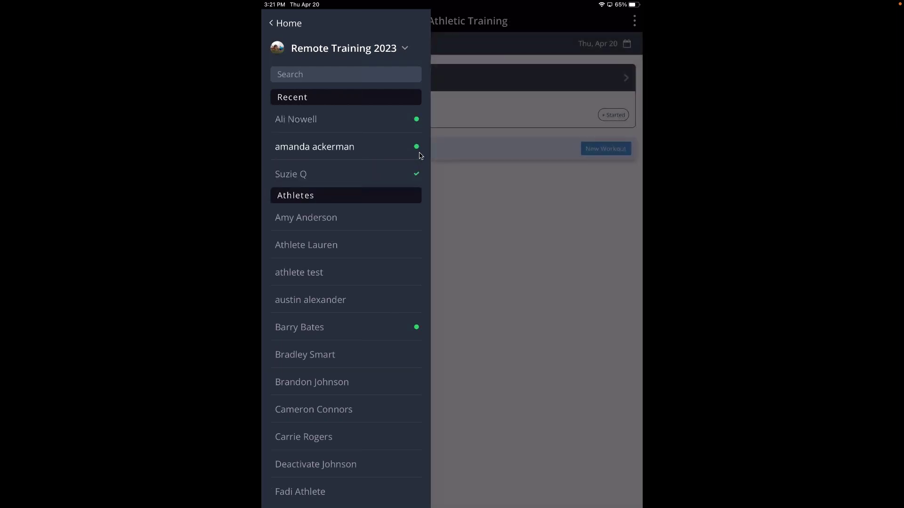
click(420, 155)
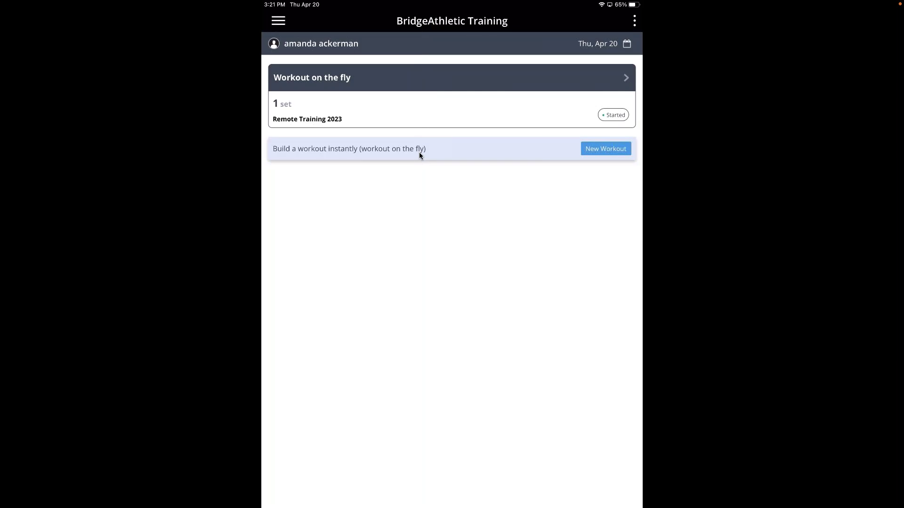
click(418, 152)
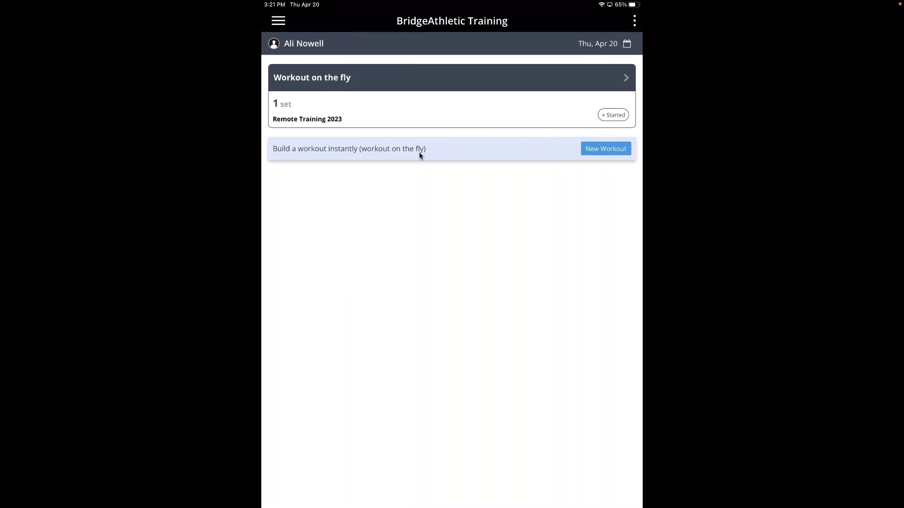
Open the selected athlete's Workout on the fly, and view the session settings without changing them.
click(419, 154)
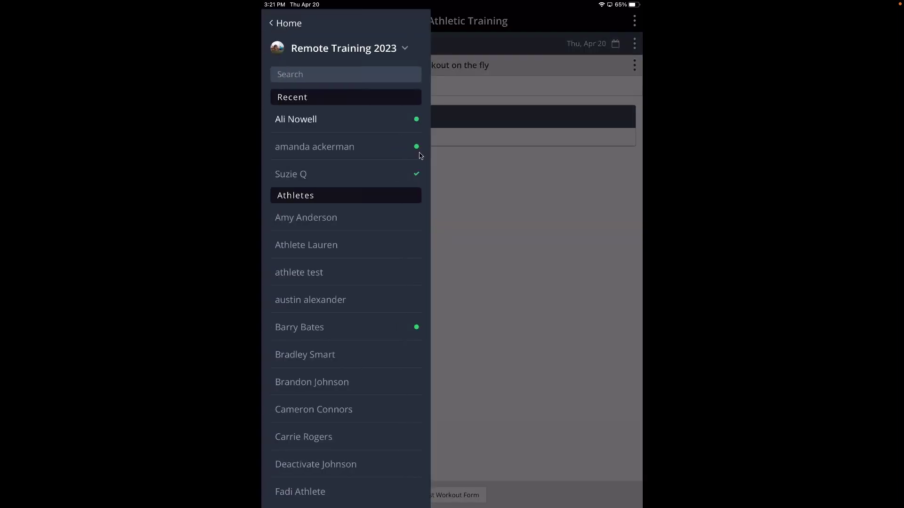
click(420, 155)
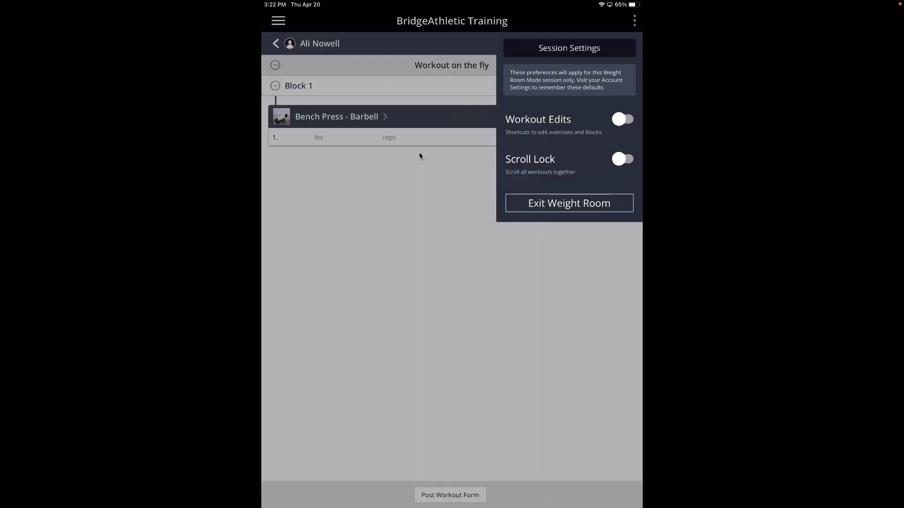
click(419, 153)
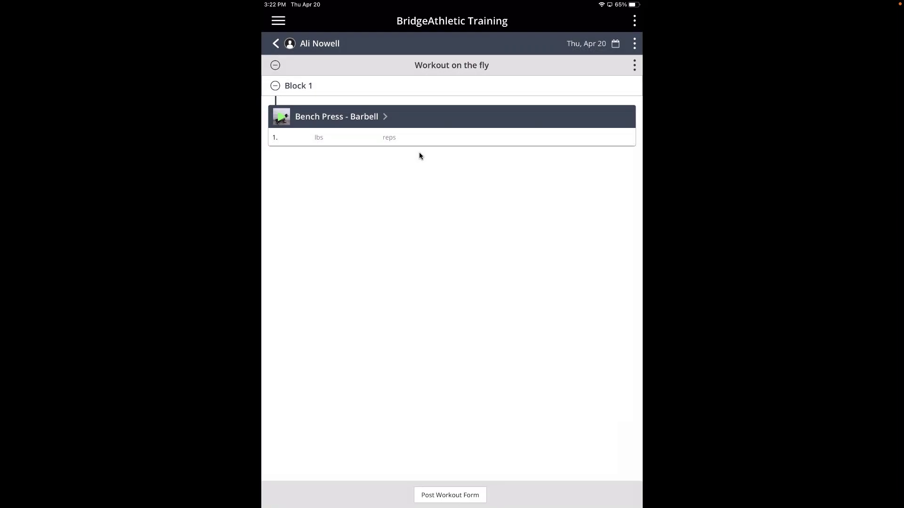